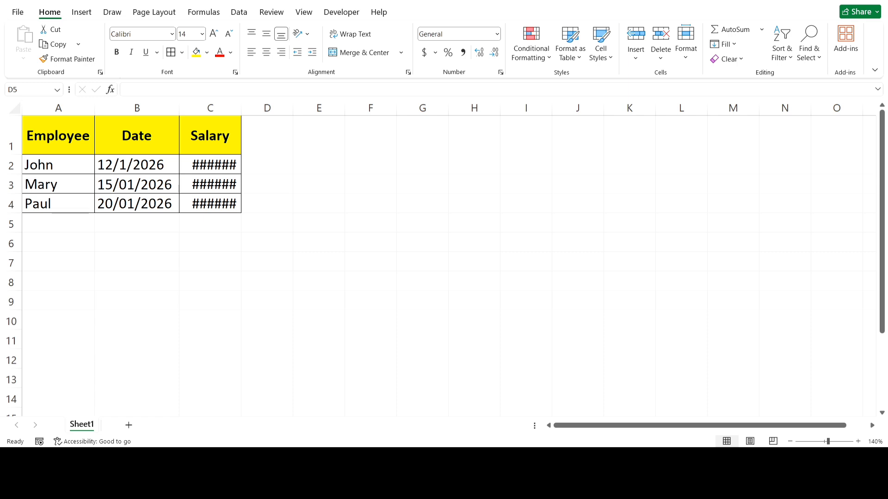
Select cells around the table and the Salary cells to inspect their stored values
{"action": "left_click", "coordinate": [267, 223]}
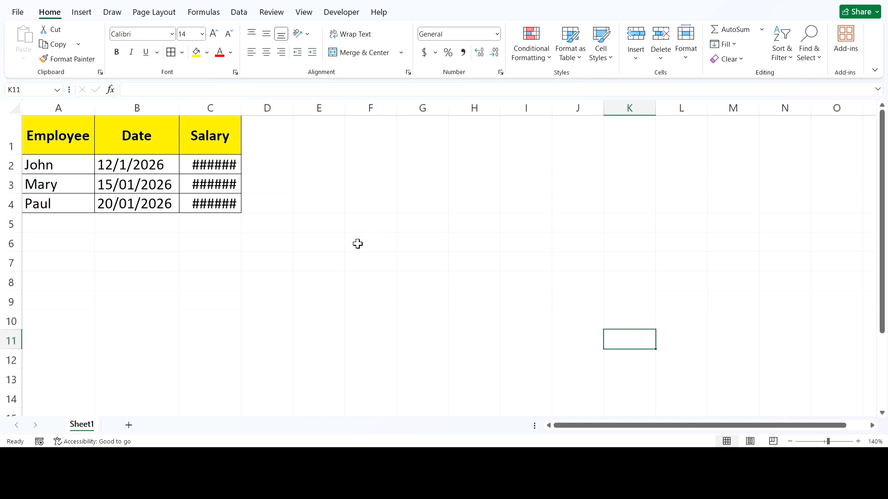
{"action": "left_click", "coordinate": [295, 257]}
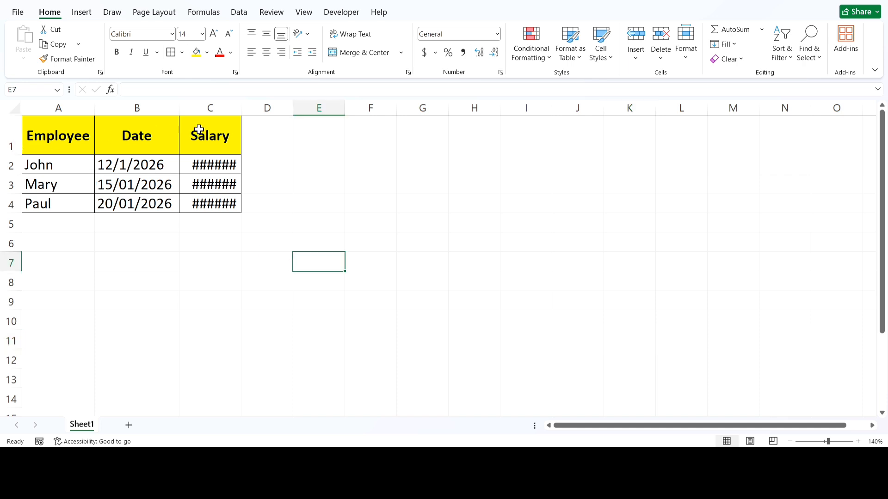
{"action": "key", "text": "Up"}
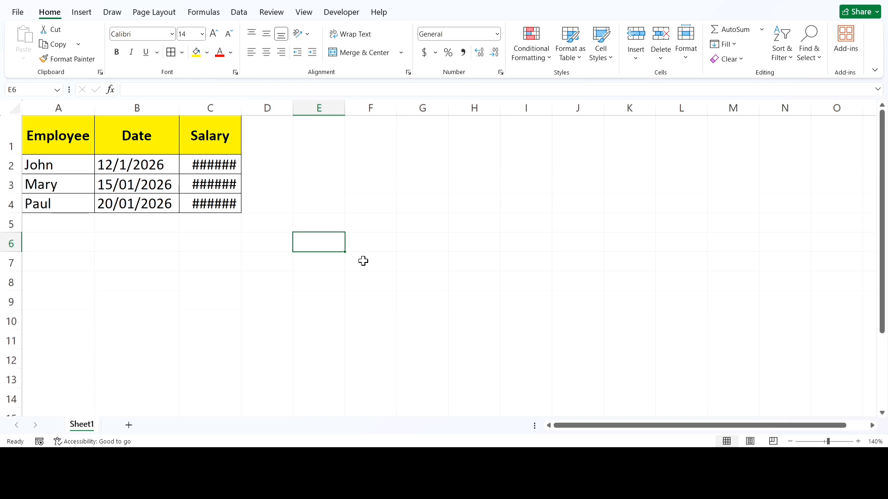
{"action": "left_click", "coordinate": [216, 144]}
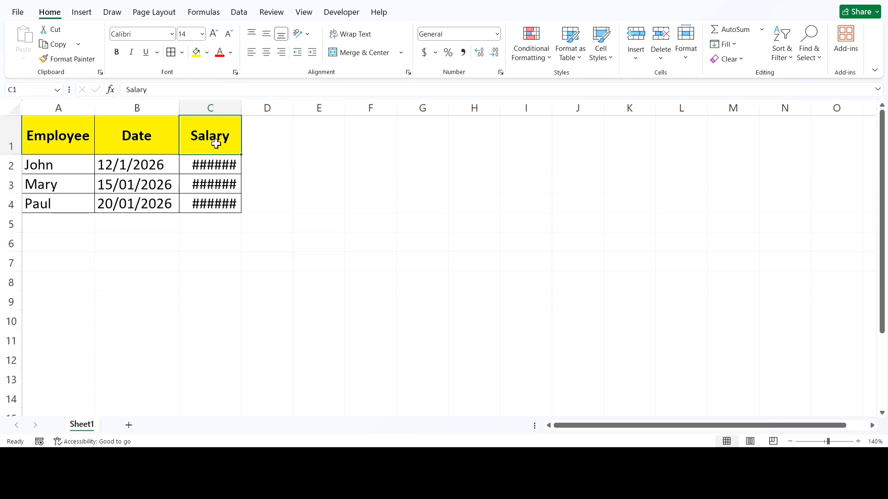
{"action": "left_click", "coordinate": [214, 164]}
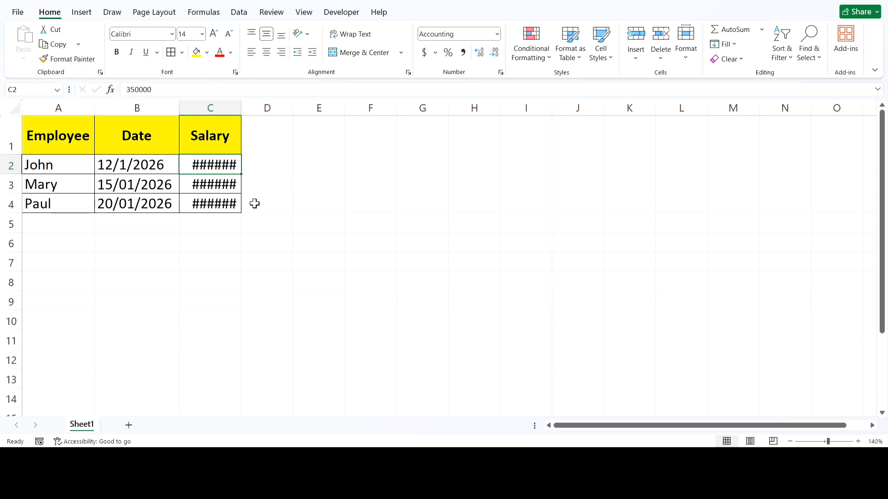
Auto-fit the width of the Salary column C, narrow it once, and auto-fit it again
{"action": "double_click", "coordinate": [242, 106]}
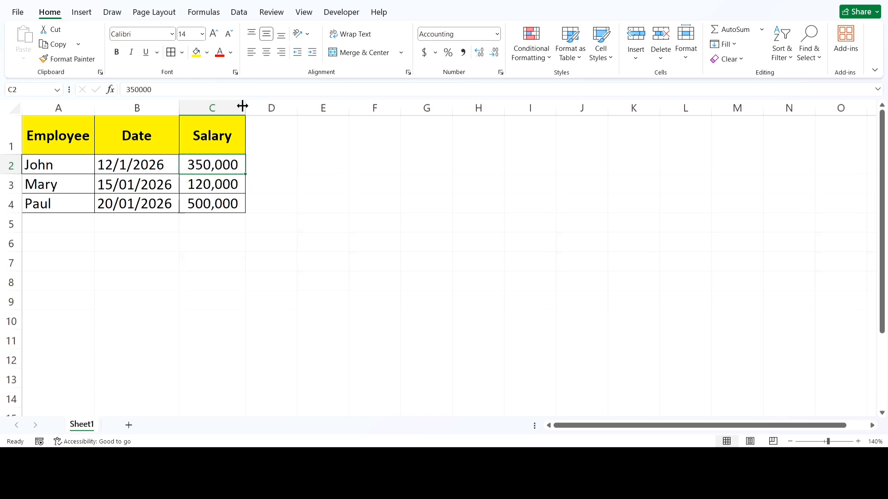
{"action": "mouse_move", "coordinate": [242, 107]}
{"action": "left_mouse_down"}
{"action": "mouse_move", "coordinate": [258, 120]}
{"action": "mouse_move", "coordinate": [261, 101]}
{"action": "mouse_move", "coordinate": [237, 98]}
{"action": "left_mouse_up"}
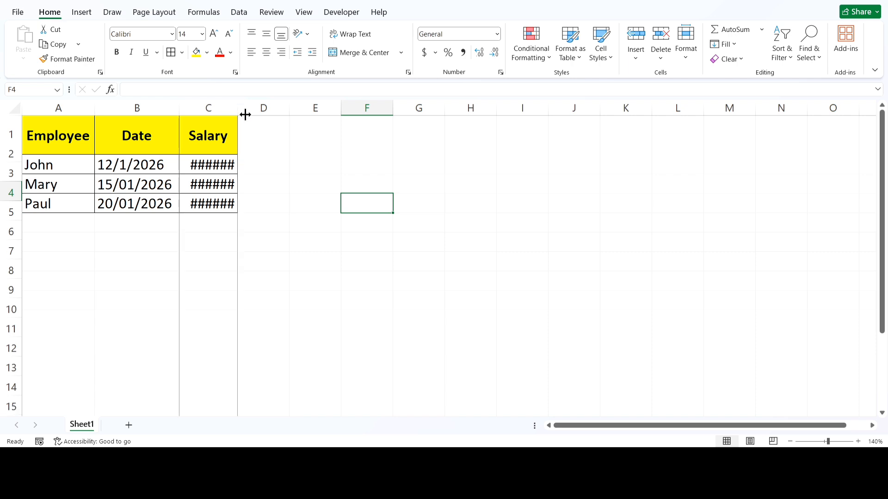
{"action": "double_click", "coordinate": [237, 108]}
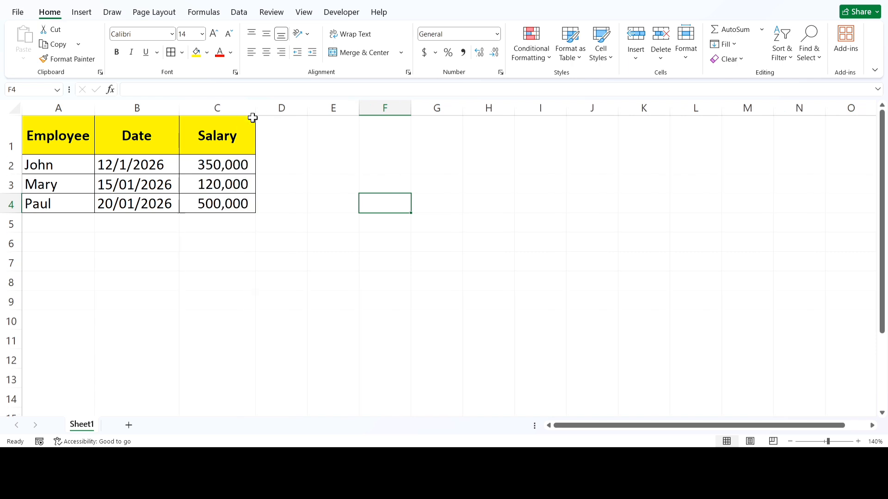
Apply the Long Date number format to cell B2
{"action": "left_click", "coordinate": [129, 168]}
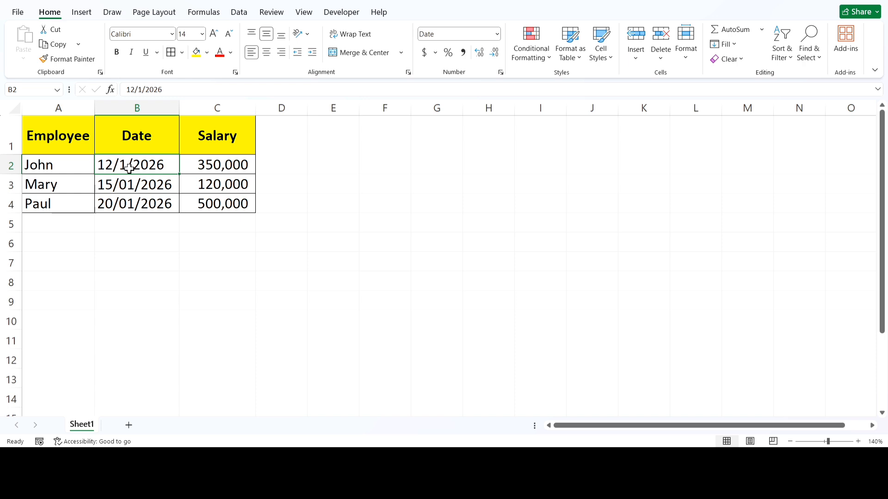
{"action": "left_click", "coordinate": [499, 35]}
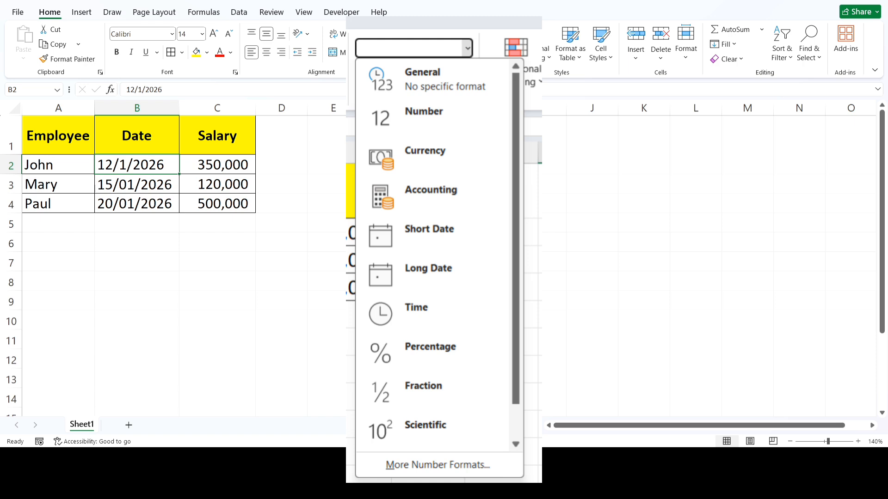
{"action": "left_click", "coordinate": [428, 268]}
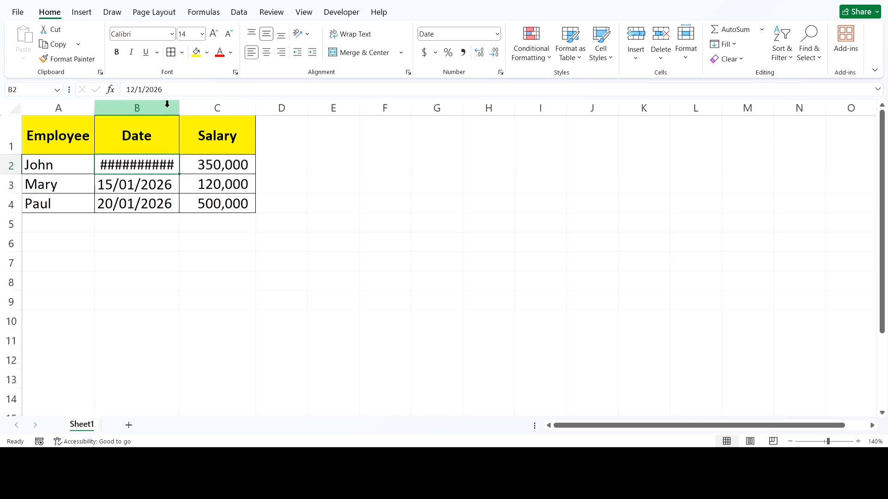
Widen the Date column B and auto-fit it to the long date
{"action": "left_click_drag", "start_coordinate": [179, 106], "coordinate": [222, 139]}
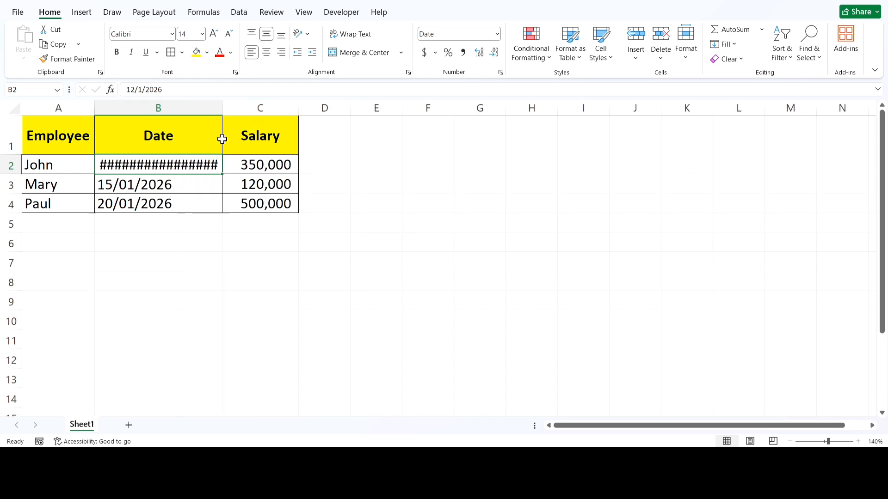
{"action": "double_click", "coordinate": [223, 101]}
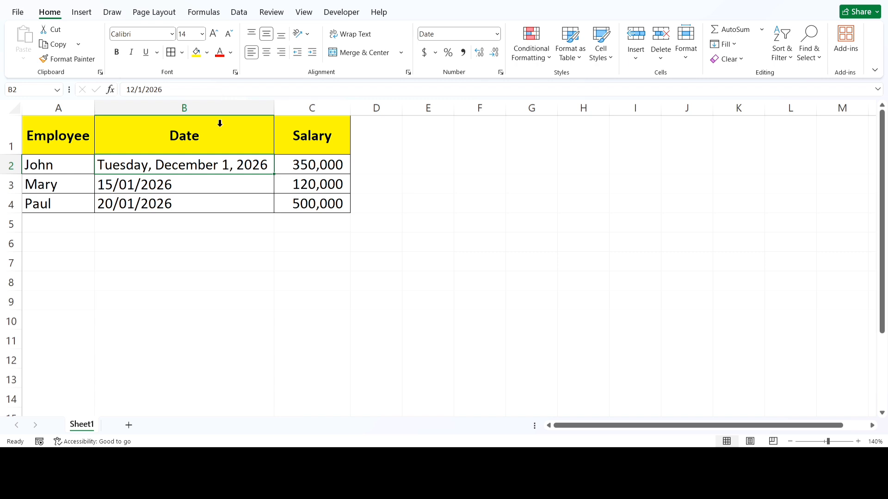
Enter the formula =12/1/2026-12/1/2020 in cell B10 and apply the Date number format to it
{"action": "left_click", "coordinate": [176, 321]}
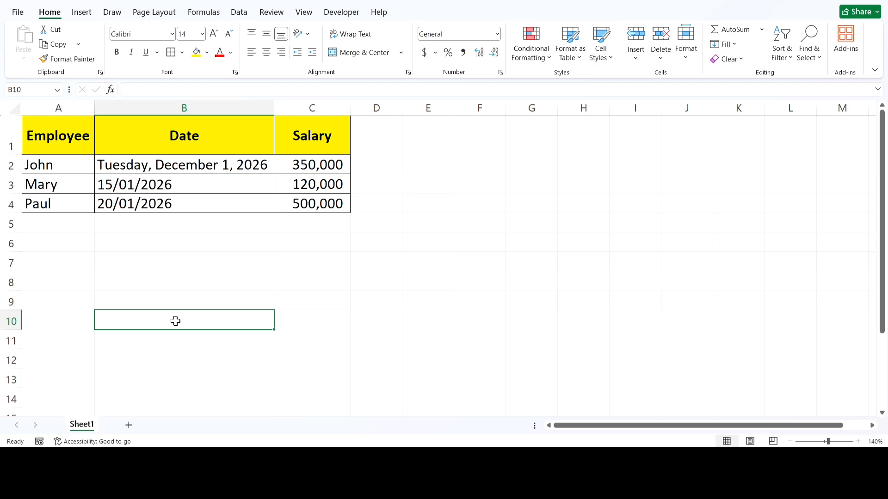
{"action": "type", "text": "=2"}
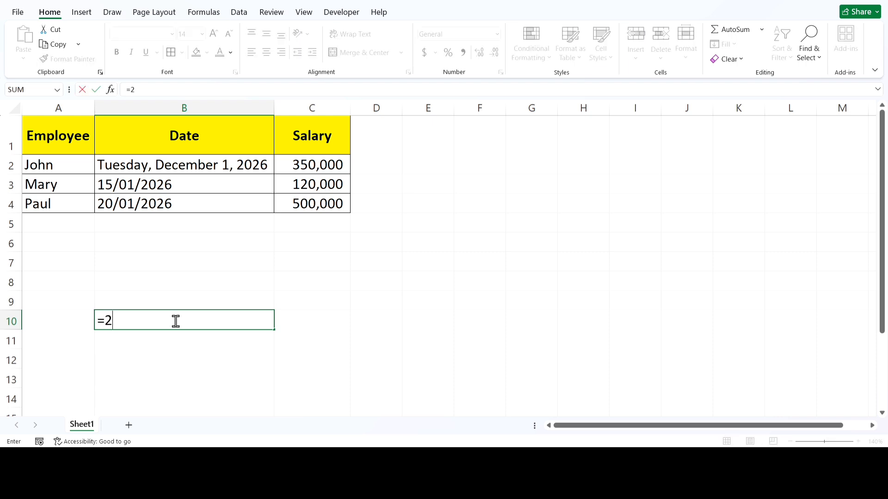
{"action": "key", "text": "BackSpace"}
{"action": "type", "text": "12/1/2026"}
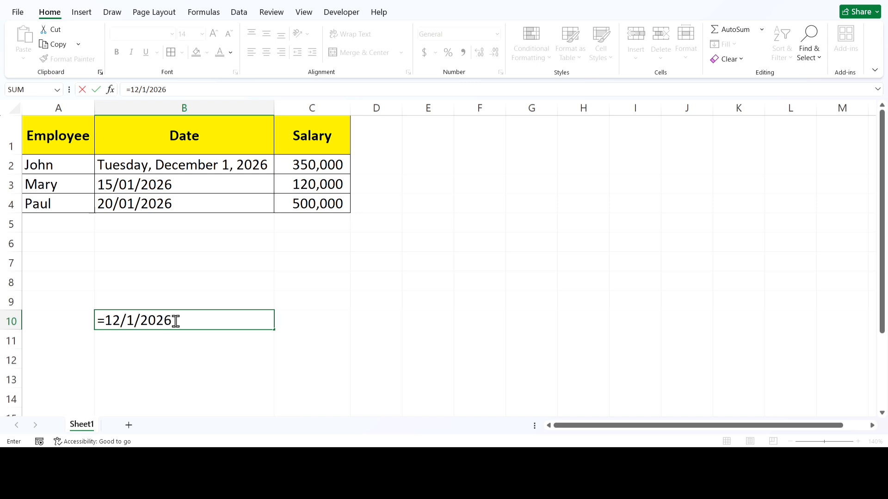
{"action": "type", "text": "-12/"}
{"action": "type", "text": "1/2"}
{"action": "type", "text": "02"}
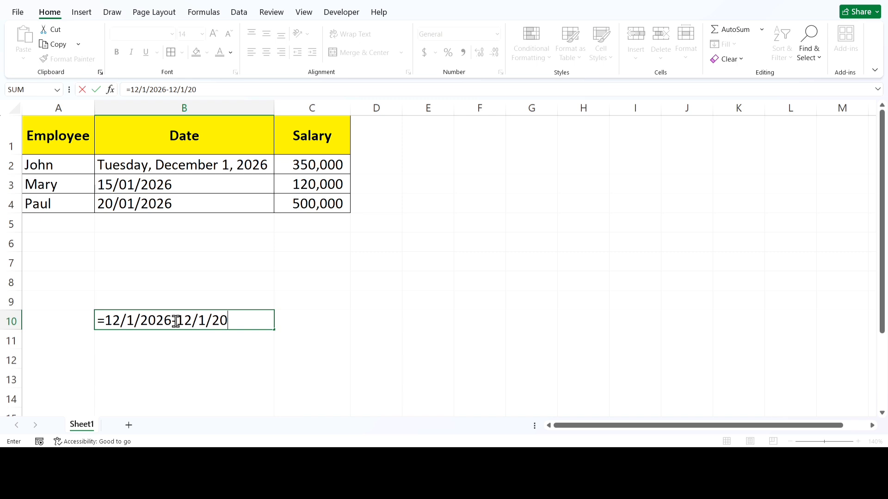
{"action": "type", "text": "0"}
{"action": "key", "text": "Return"}
{"action": "left_click", "coordinate": [195, 318]}
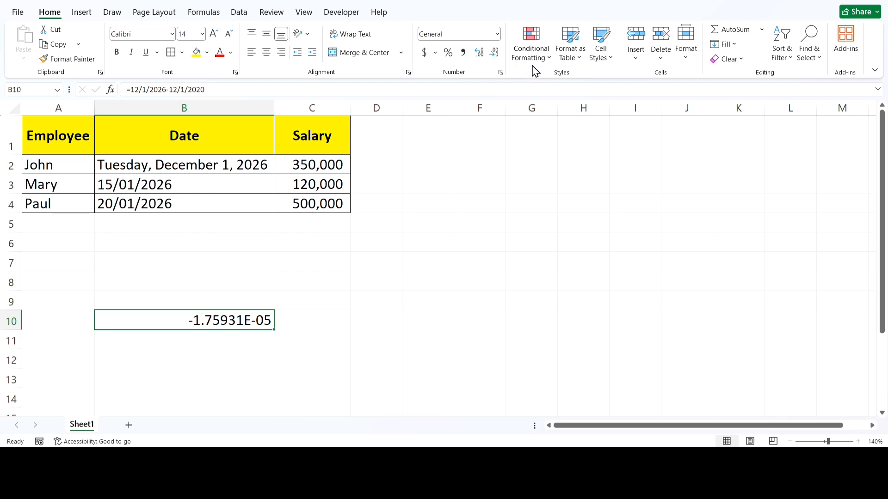
{"action": "left_click", "coordinate": [497, 34]}
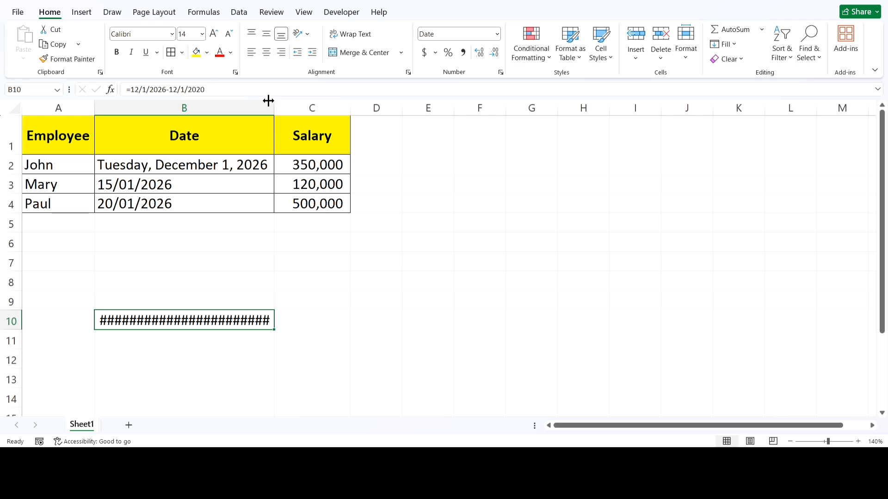
Widen column B slightly and clear the contents of cell B10
{"action": "left_click_drag", "start_coordinate": [273, 102], "coordinate": [303, 127]}
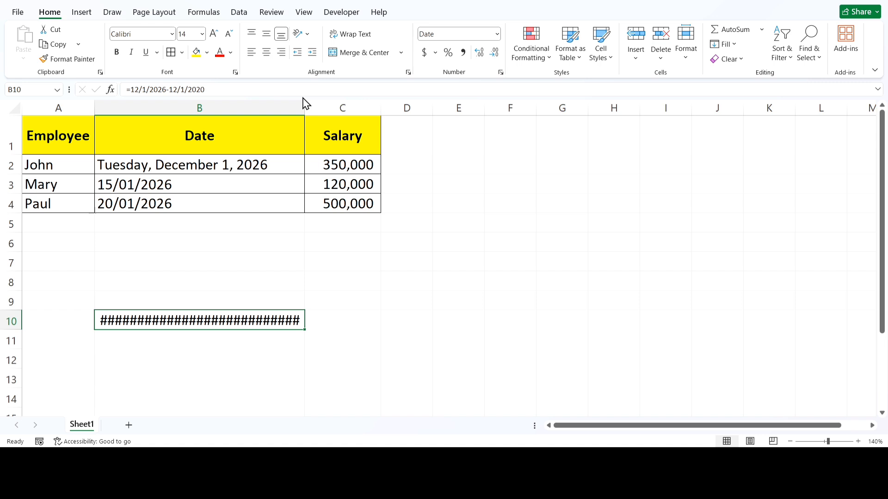
{"action": "key", "text": "Delete"}
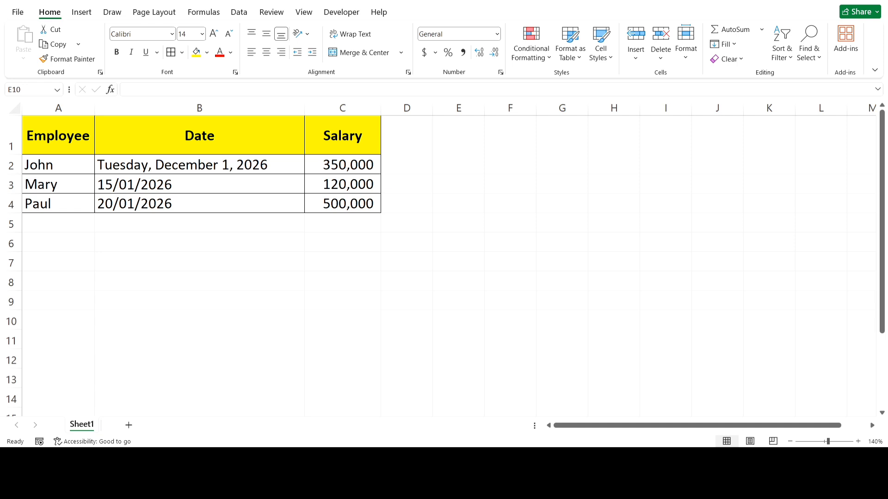
Change the salary in cell C2 to 3500000 through the formula bar
{"action": "left_click", "coordinate": [405, 226]}
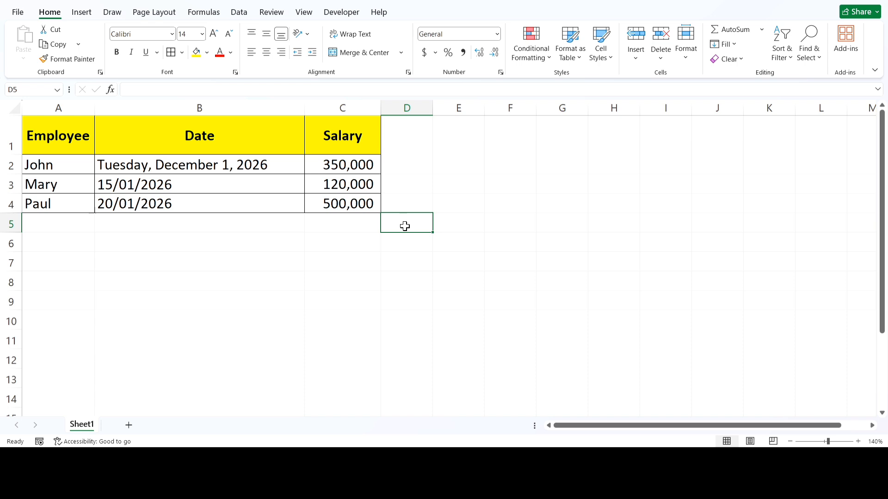
{"action": "left_click", "coordinate": [355, 162]}
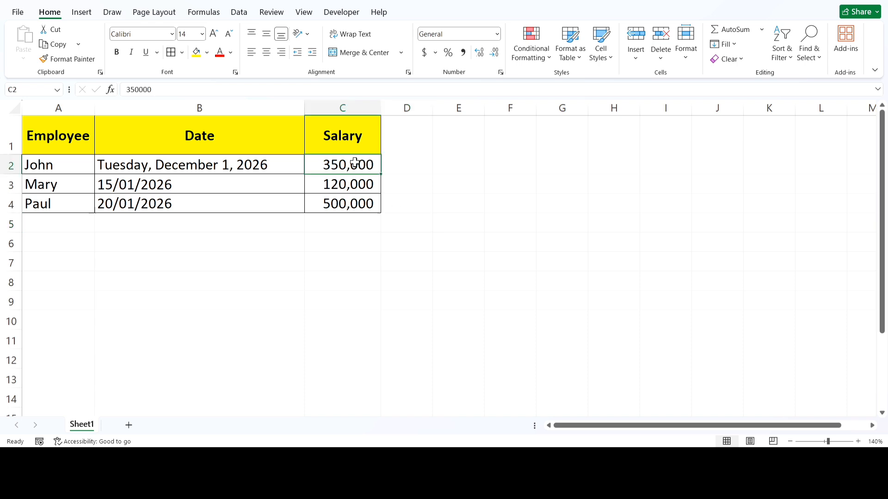
{"action": "left_click", "coordinate": [287, 92]}
{"action": "type", "text": "0"}
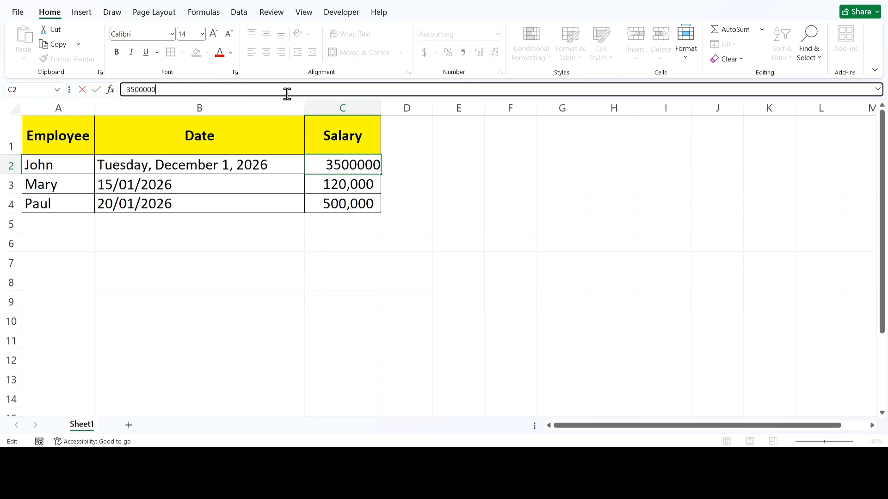
{"action": "left_click", "coordinate": [296, 276]}
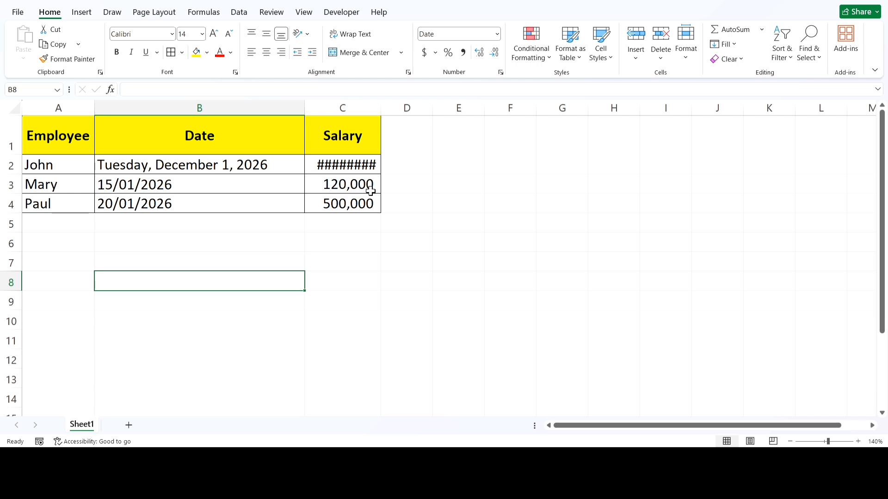
Change the salary in cell C3 to 1200000.56 through the formula bar
{"action": "left_click", "coordinate": [364, 184]}
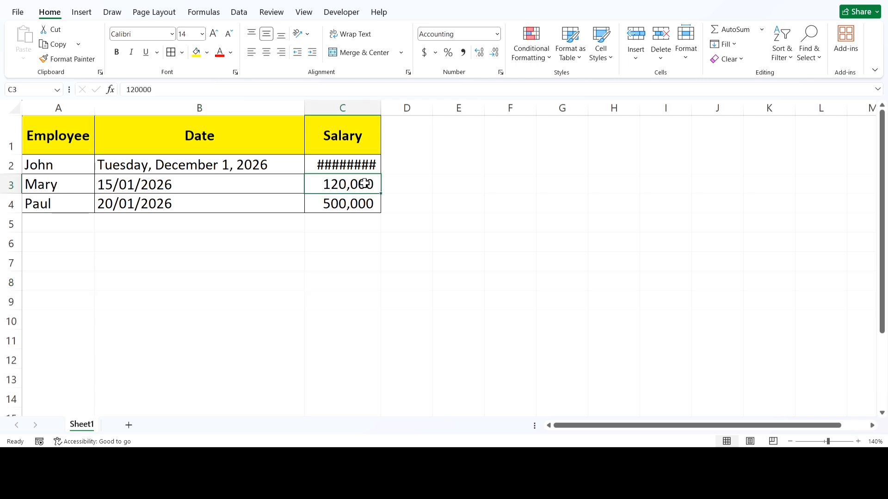
{"action": "left_click", "coordinate": [244, 91]}
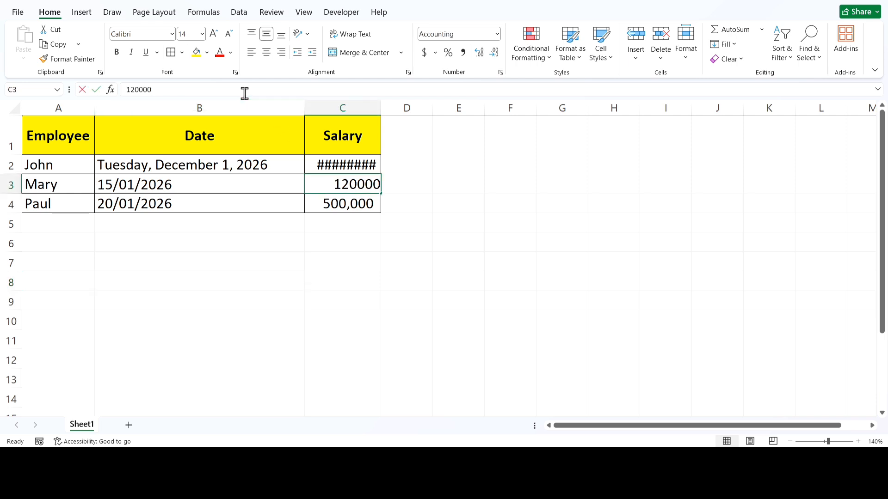
{"action": "left_click", "coordinate": [244, 92]}
{"action": "type", "text": "0.56"}
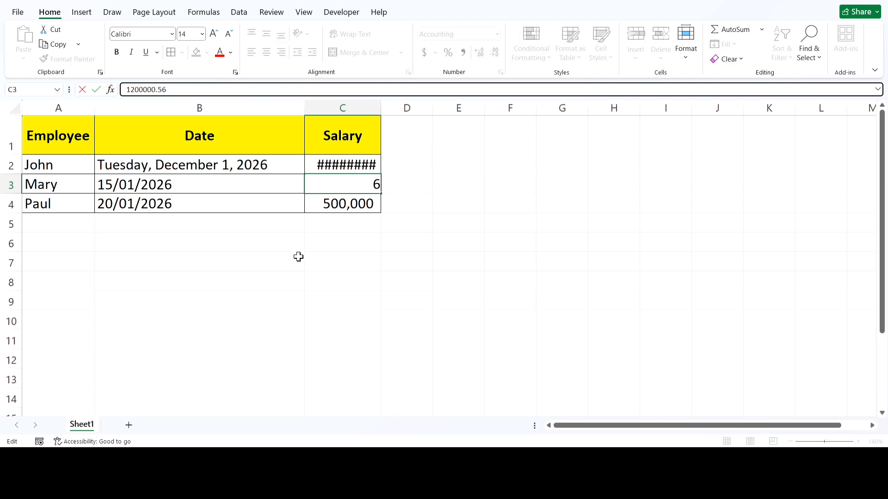
{"action": "key", "text": "Return"}
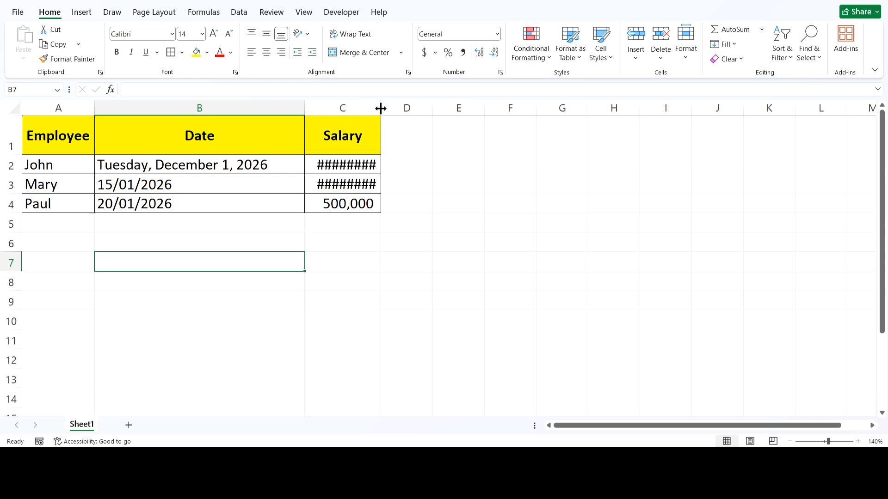
Widen the Salary column C so the large values fit
{"action": "left_click_drag", "start_coordinate": [380, 108], "coordinate": [443, 137]}
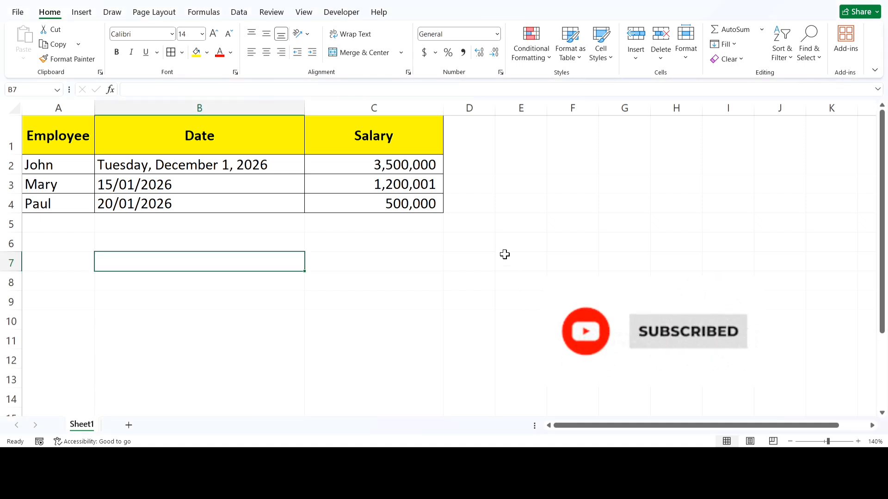
{"action": "left_click", "coordinate": [504, 255]}
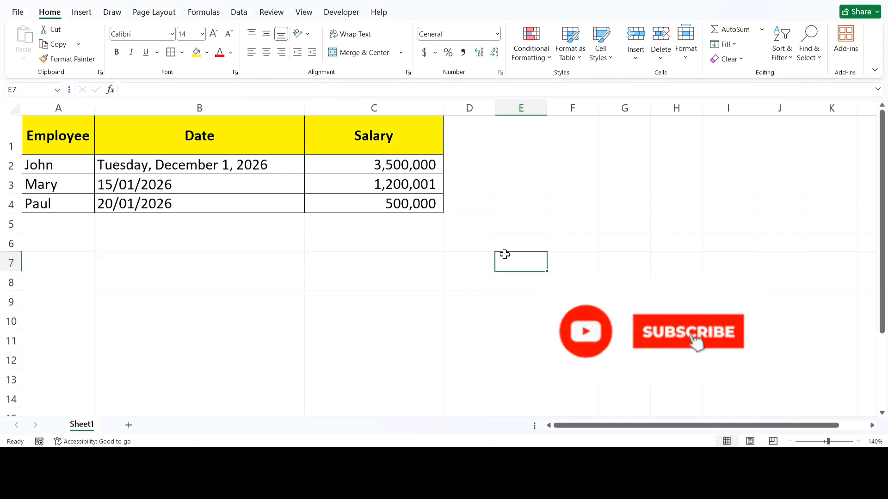